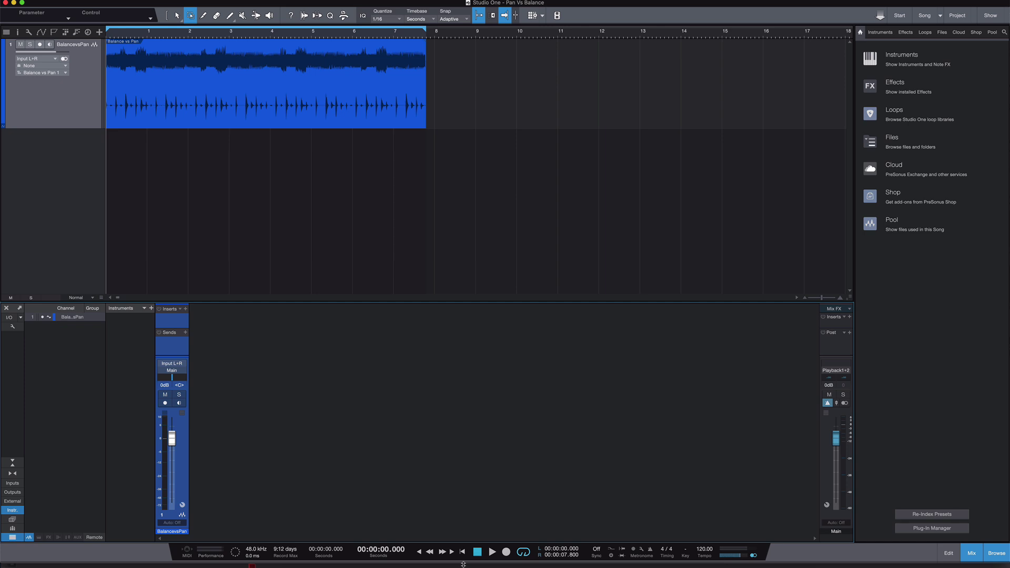
Play the stereo clip in Studio One, pan it hard left then ease back slightly, and play it in Logic Pro X
{"action": "key", "text": "space"}
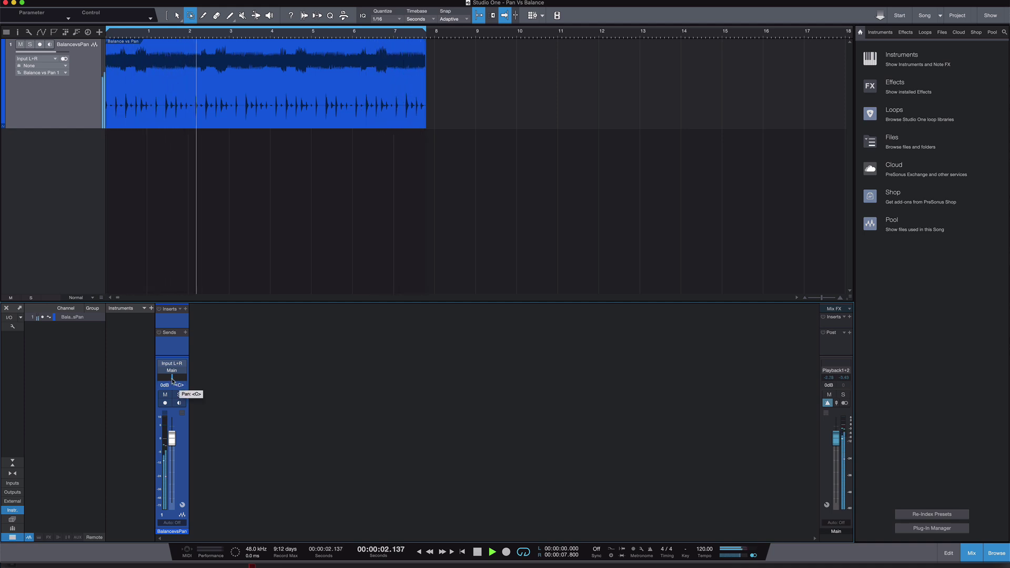
{"action": "left_click_drag", "start_coordinate": [172, 378], "coordinate": [157, 382]}
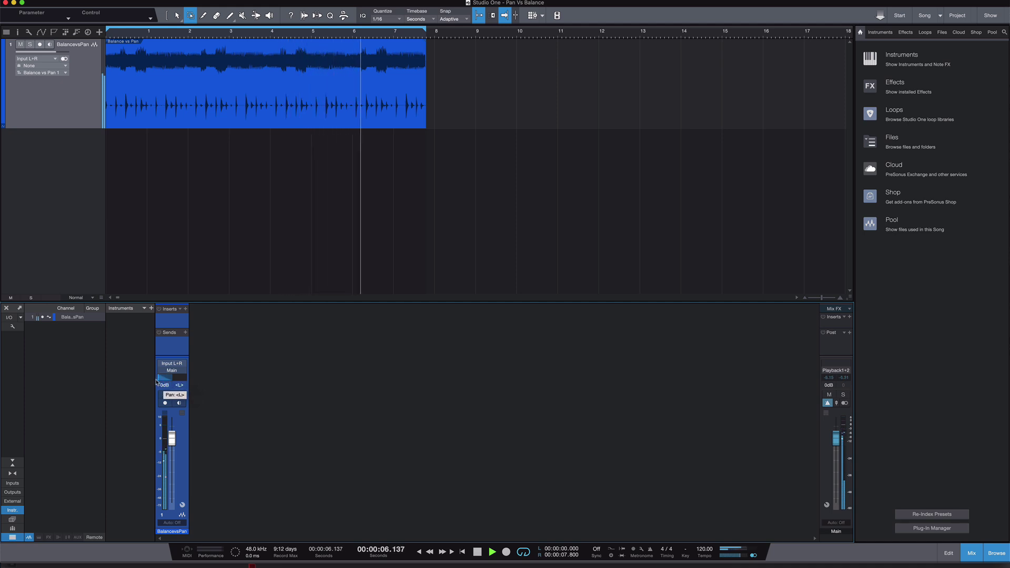
{"action": "mouse_move", "coordinate": [157, 382]}
{"action": "left_mouse_down"}
{"action": "mouse_move", "coordinate": [184, 382]}
{"action": "mouse_move", "coordinate": [172, 384]}
{"action": "left_mouse_up"}
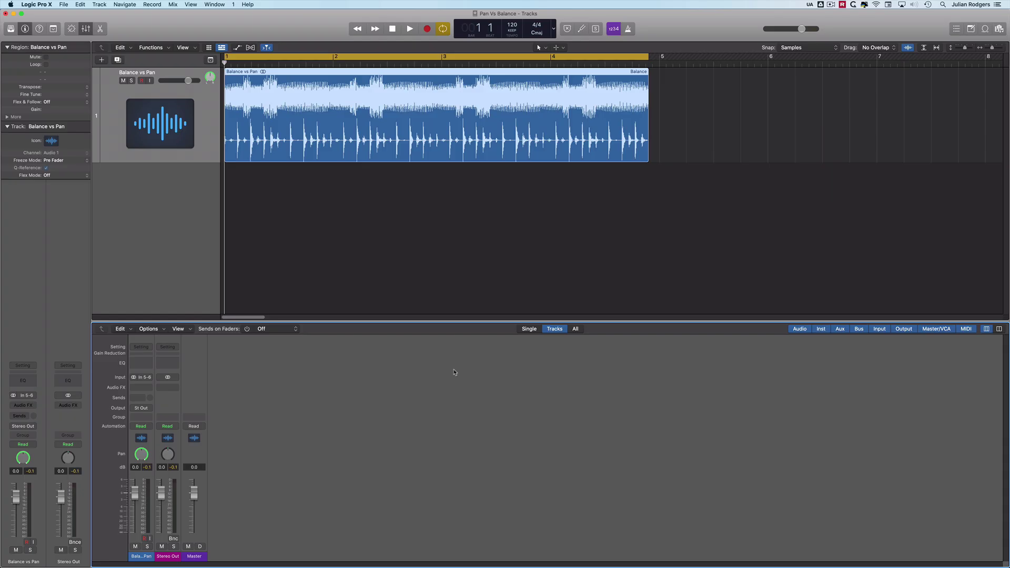
{"action": "key", "text": "space"}
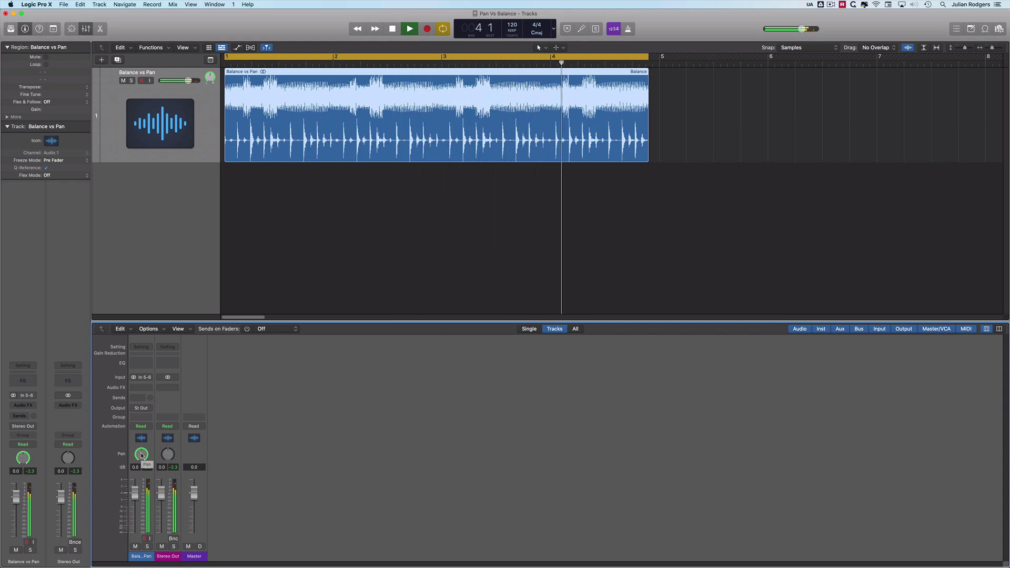
Turn the Balance vs Pan channel's pan to -64 during playback, then stop at the region's end
{"action": "left_click_drag", "start_coordinate": [141, 455], "coordinate": [141, 473]}
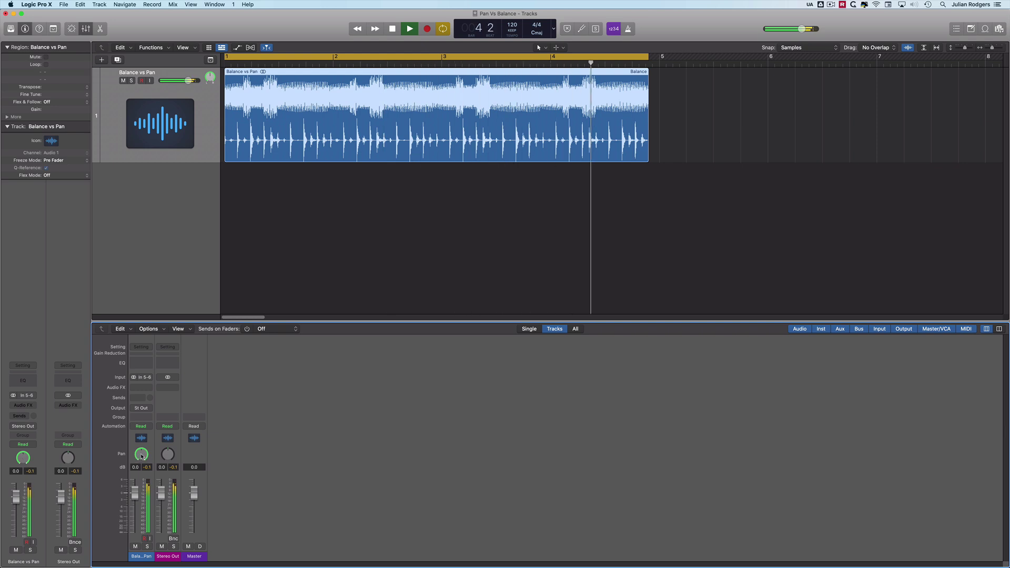
{"action": "key", "text": "space"}
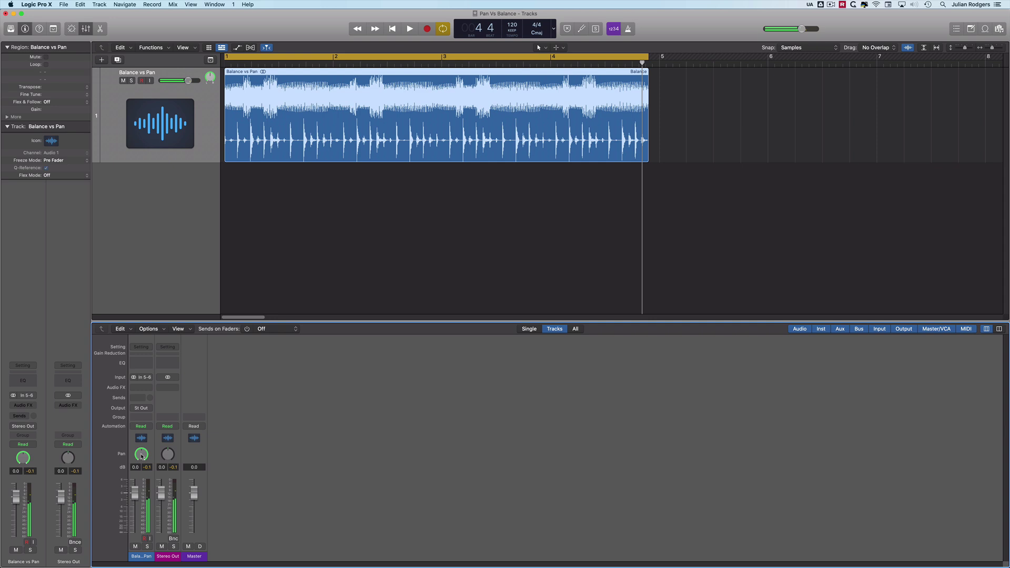
Change the track's pan mode from Stereo Pan to Balance and audition it turned left to -64
{"action": "right_click", "coordinate": [141, 456]}
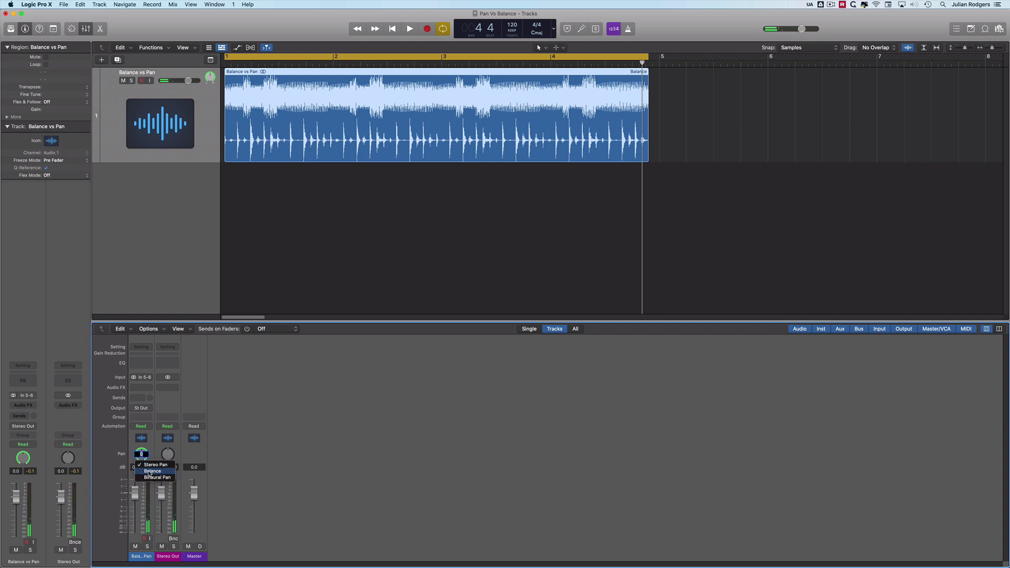
{"action": "left_click", "coordinate": [151, 472]}
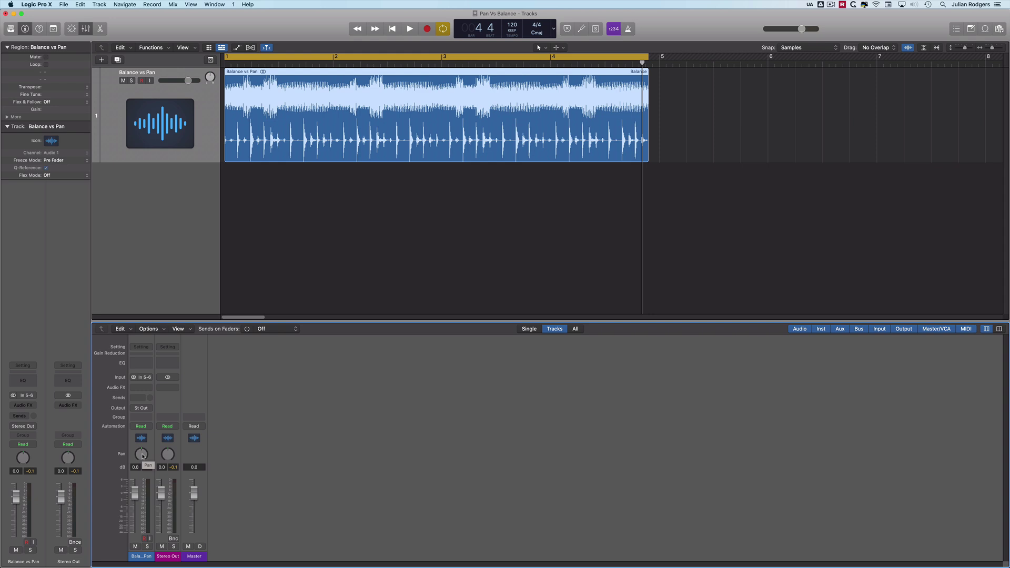
{"action": "key", "text": "space"}
{"action": "left_click_drag", "start_coordinate": [142, 457], "coordinate": [143, 427]}
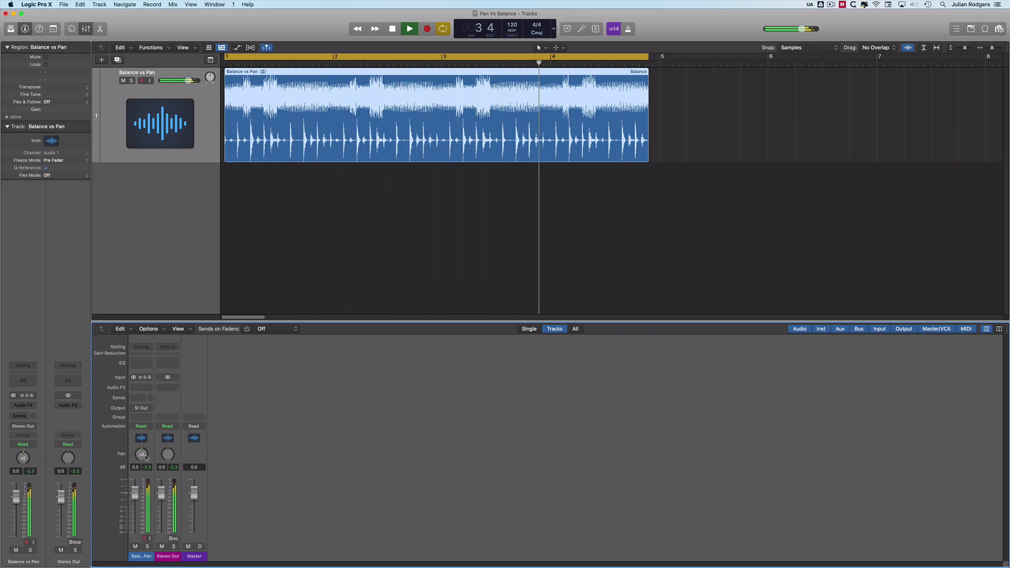
{"action": "key", "text": "space"}
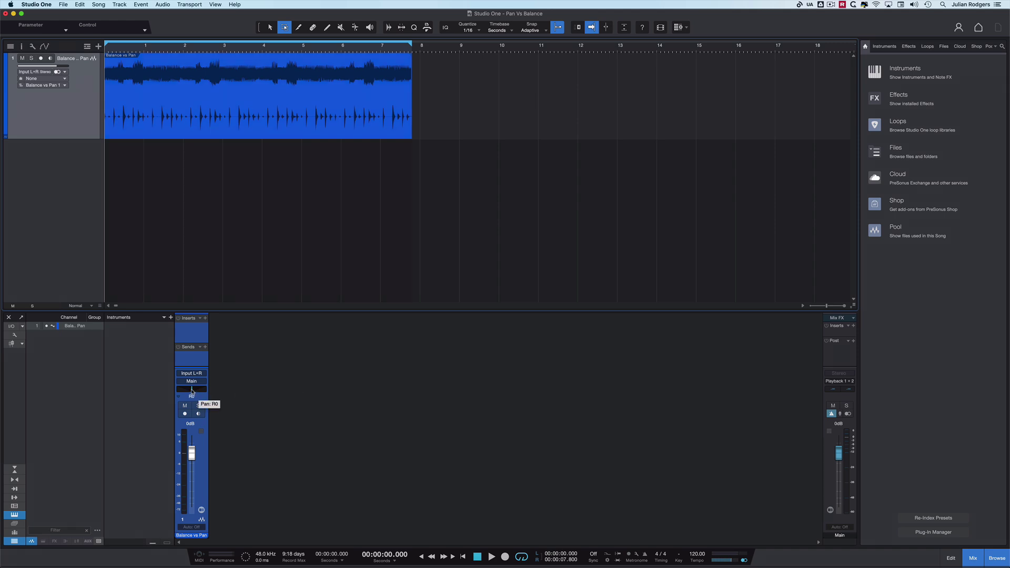
{"action": "left_click", "coordinate": [193, 391]}
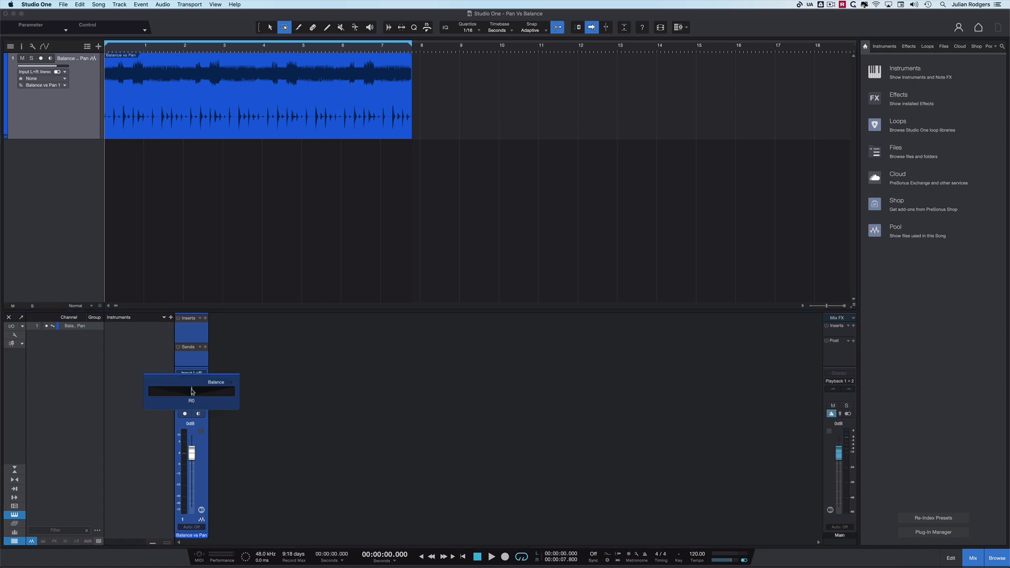
{"action": "left_click", "coordinate": [233, 385]}
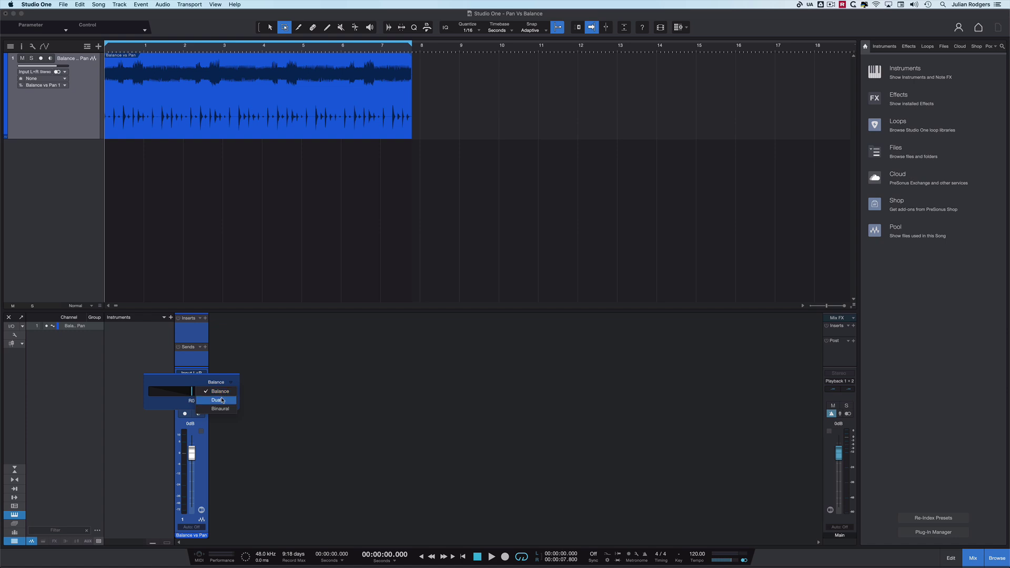
{"action": "left_click", "coordinate": [222, 401]}
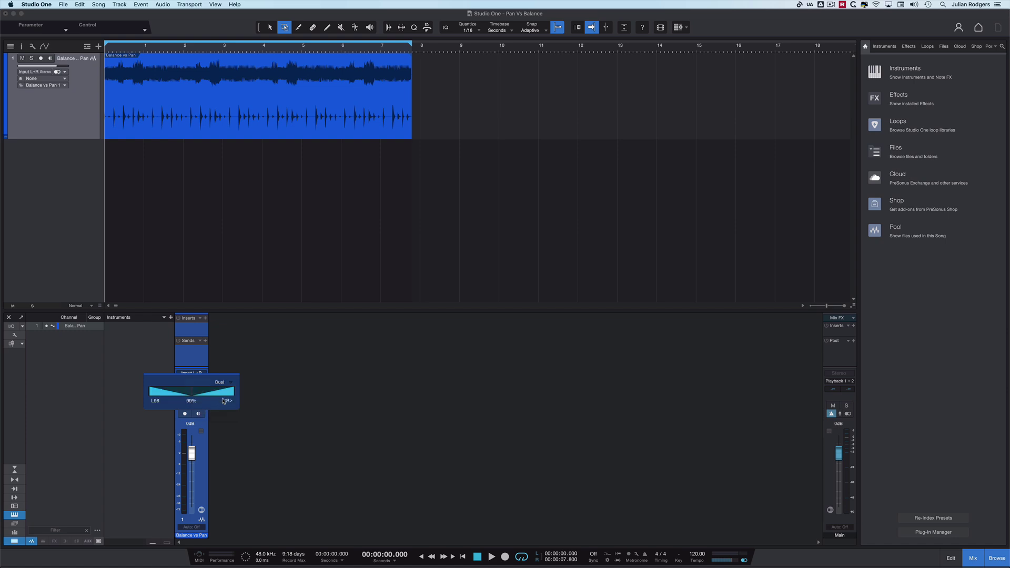
{"action": "key", "text": "space"}
{"action": "mouse_move", "coordinate": [223, 401]}
{"action": "left_mouse_down"}
{"action": "mouse_move", "coordinate": [225, 388]}
{"action": "mouse_move", "coordinate": [254, 390]}
{"action": "mouse_move", "coordinate": [182, 396]}
{"action": "mouse_move", "coordinate": [209, 398]}
{"action": "left_mouse_up"}
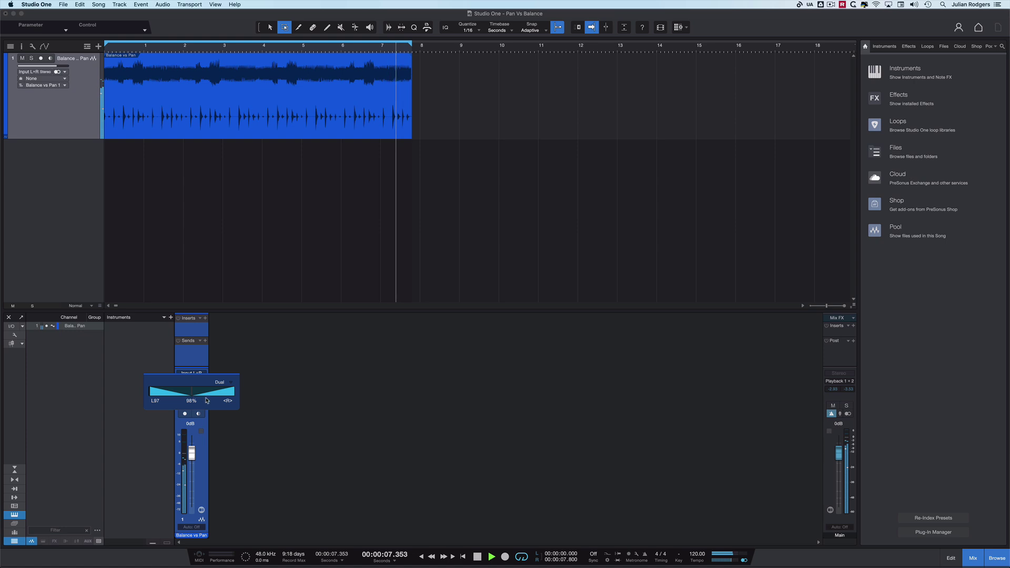
Set the panner back to Balance mode and turn it toward the right
{"action": "right_click", "coordinate": [197, 387]}
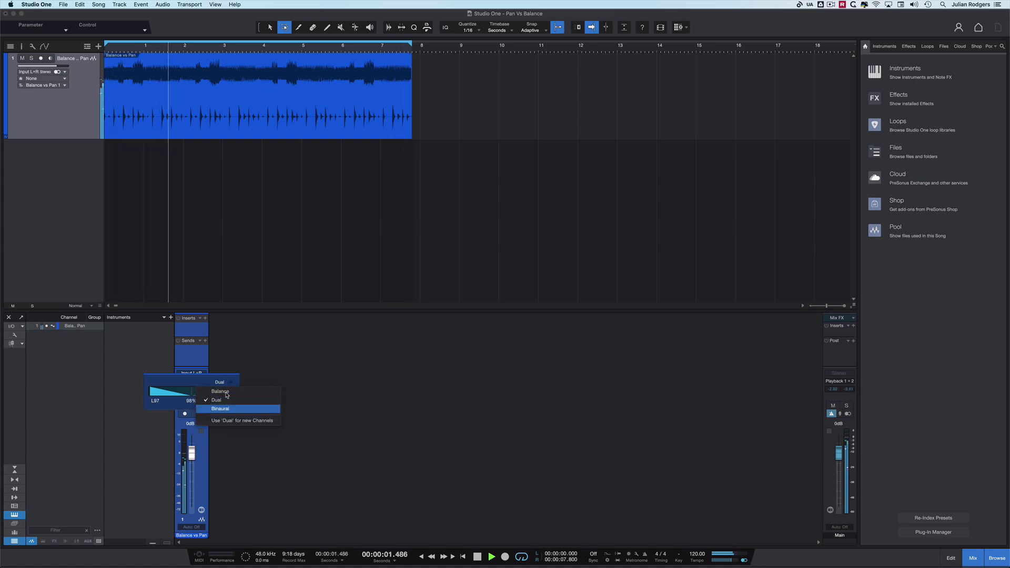
{"action": "left_click", "coordinate": [220, 391]}
{"action": "left_click_drag", "start_coordinate": [220, 392], "coordinate": [191, 400]}
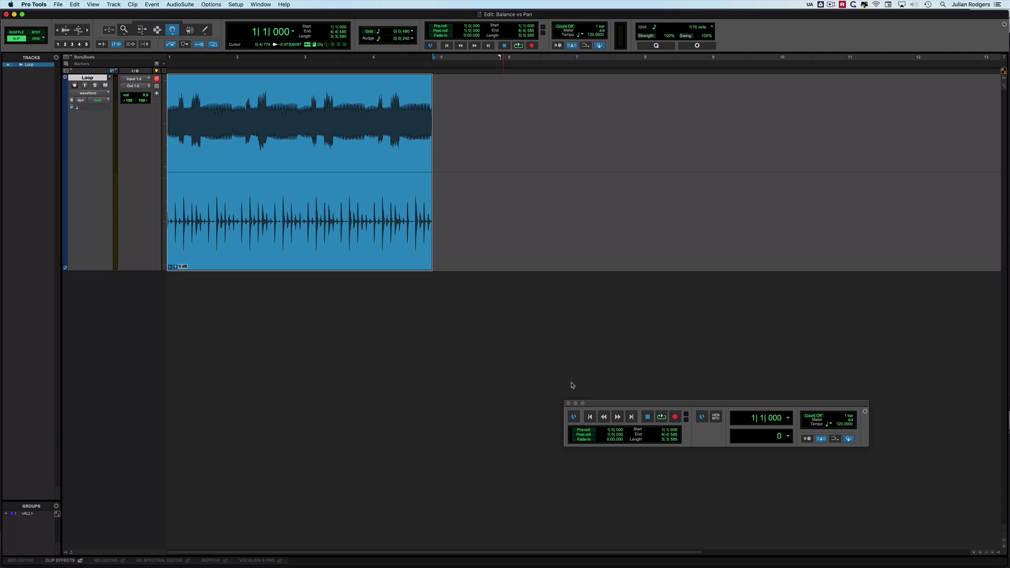
Stop the Loop clip and open the Loop track's output window with its two pans and fader
{"action": "key", "text": "space"}
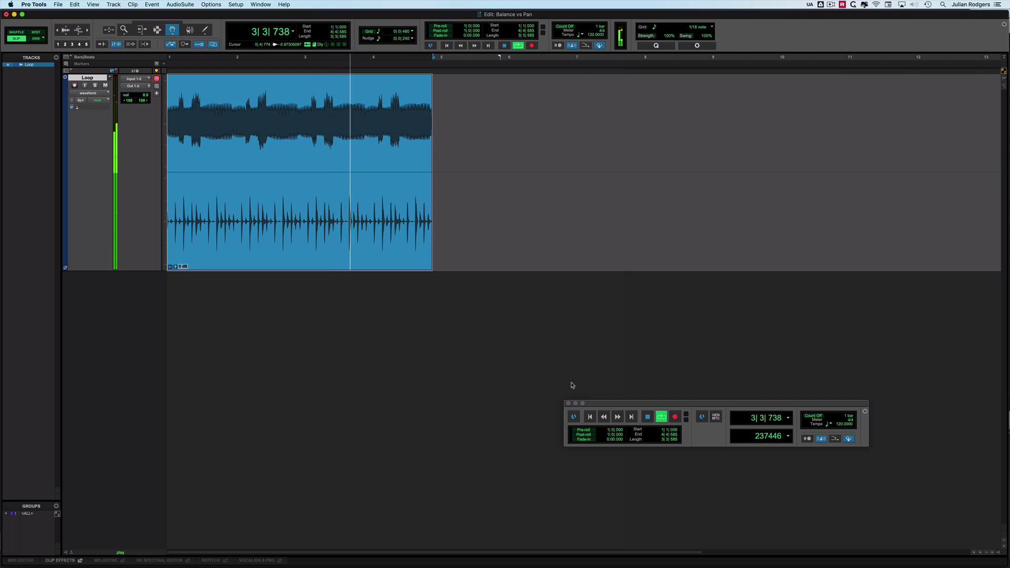
{"action": "key", "text": "space"}
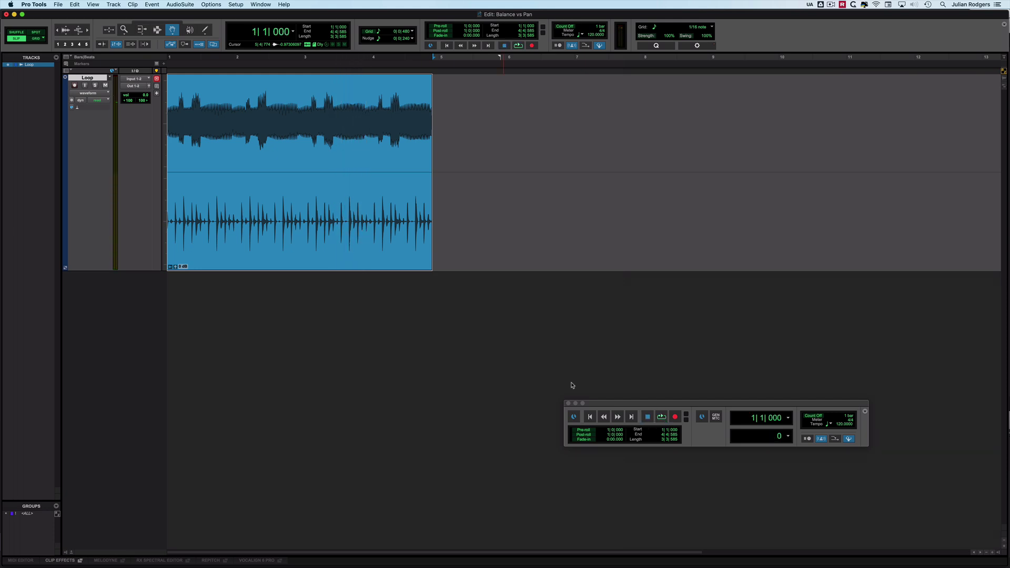
{"action": "left_click", "coordinate": [149, 87]}
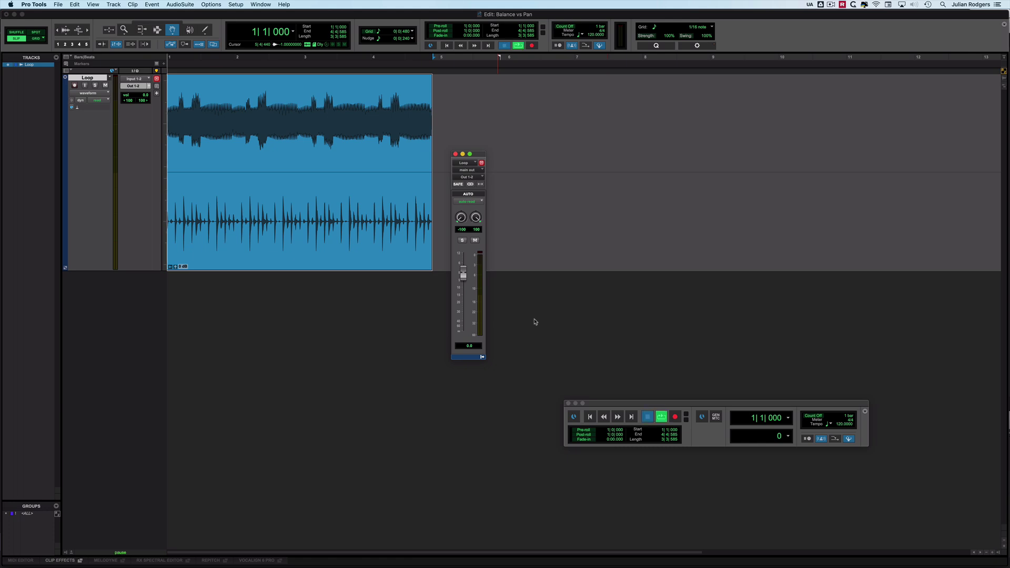
While playing, move the Loop track's left and right pans independently, ending with both centred at 0
{"action": "key", "text": "space"}
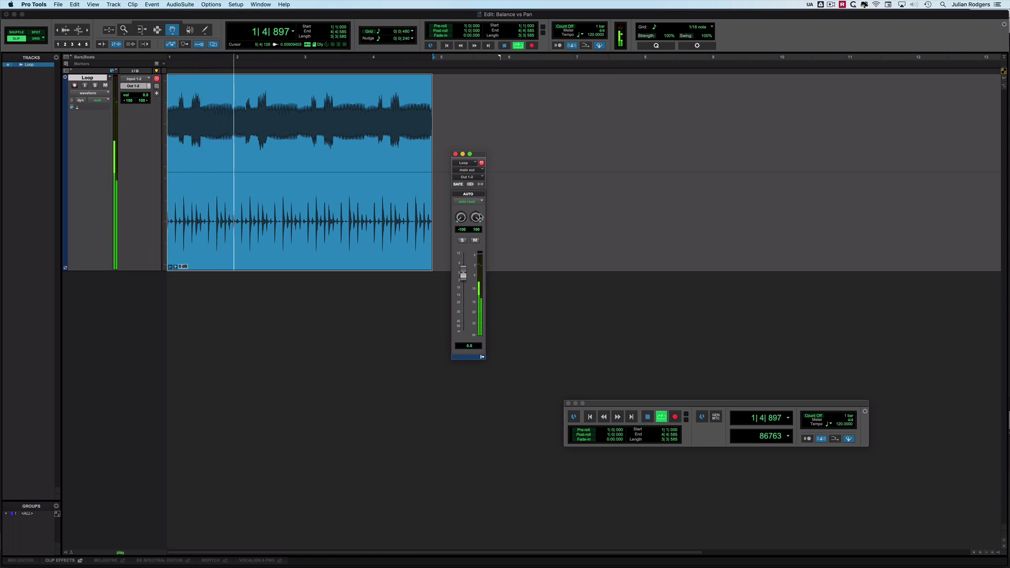
{"action": "left_click_drag", "start_coordinate": [477, 218], "coordinate": [479, 259]}
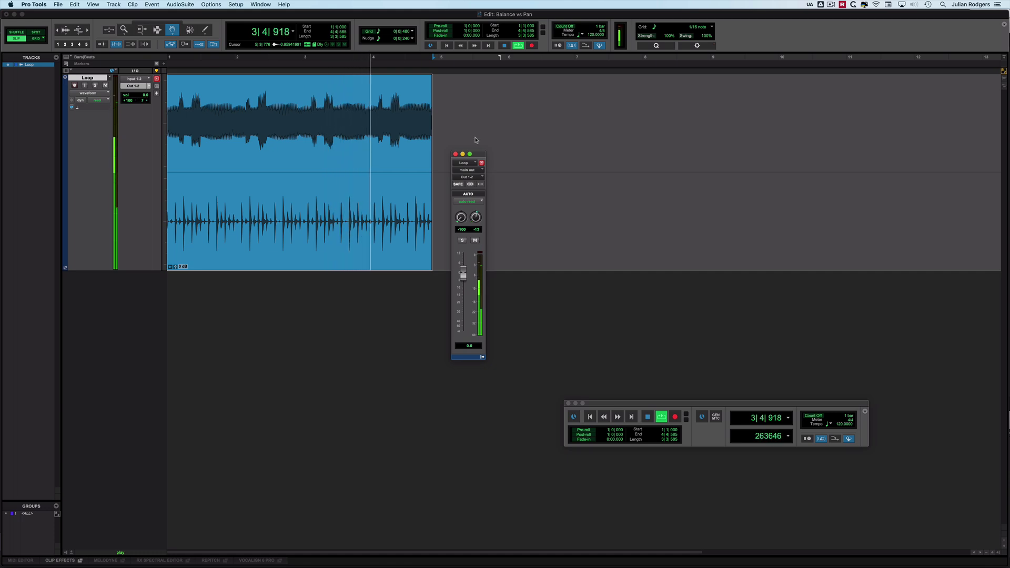
{"action": "left_click", "coordinate": [476, 221], "text": "alt"}
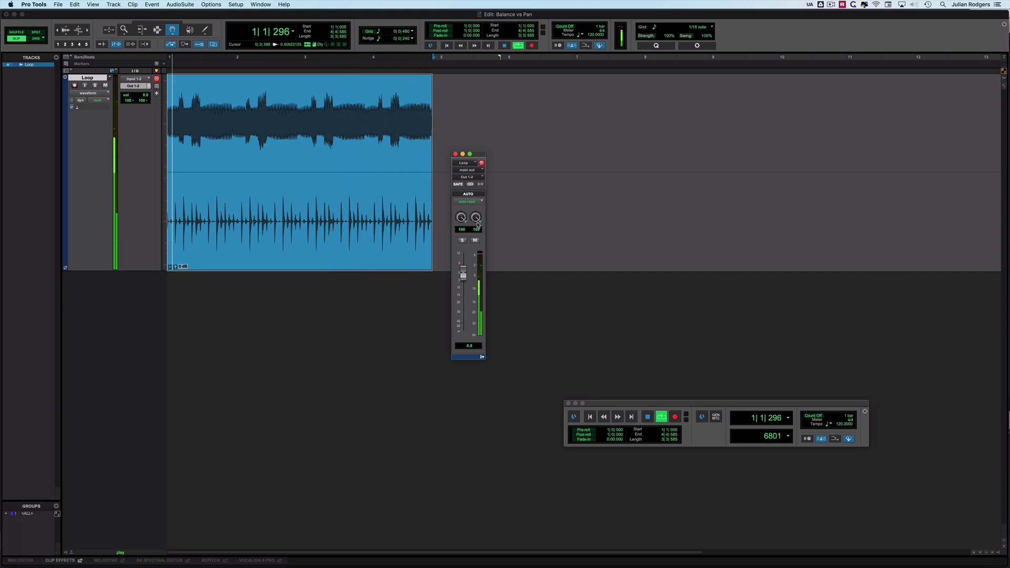
{"action": "left_click_drag", "start_coordinate": [478, 224], "coordinate": [494, 263]}
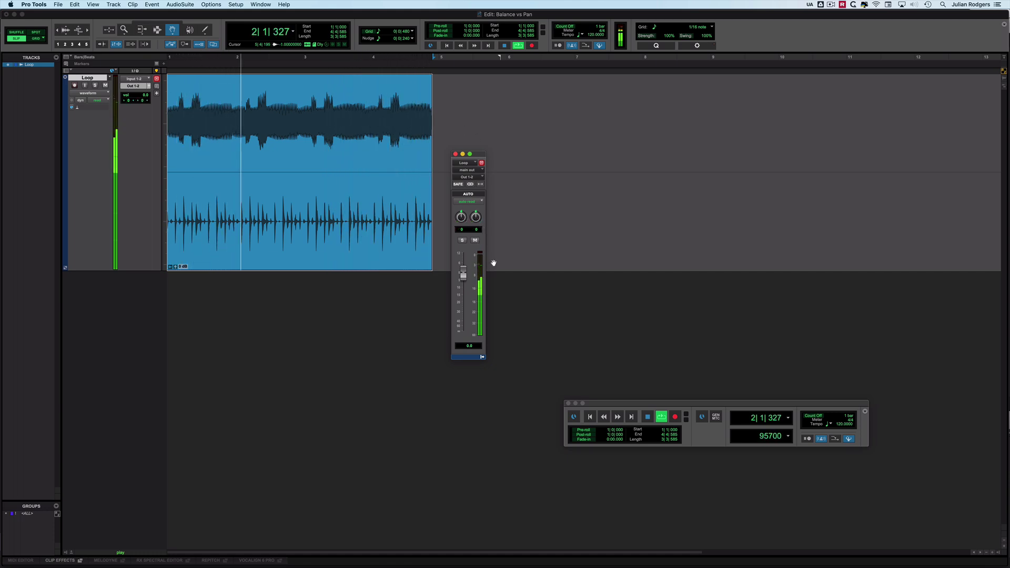
{"action": "left_click", "coordinate": [476, 216], "text": "alt"}
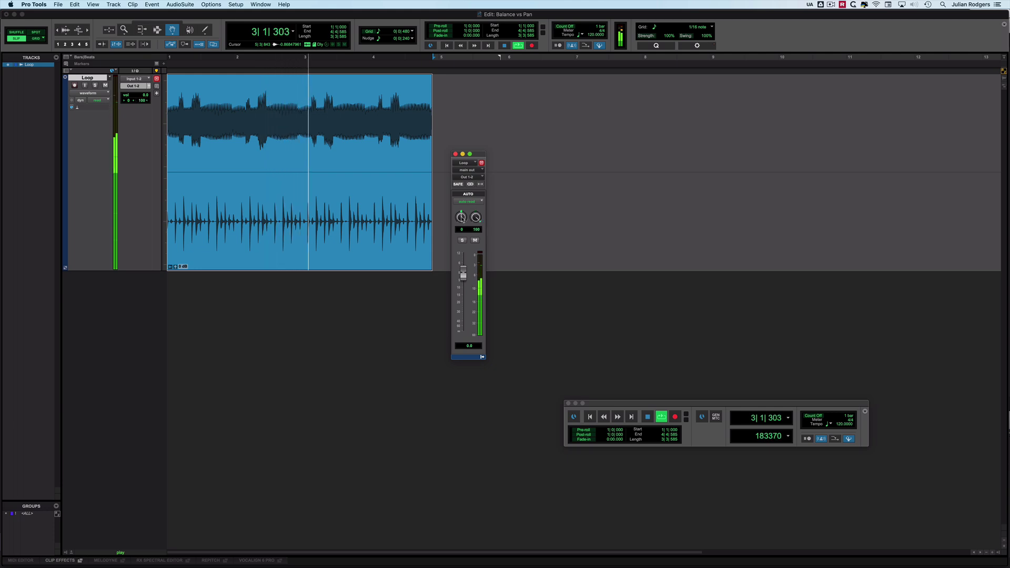
{"action": "left_click_drag", "start_coordinate": [464, 231], "coordinate": [463, 241]}
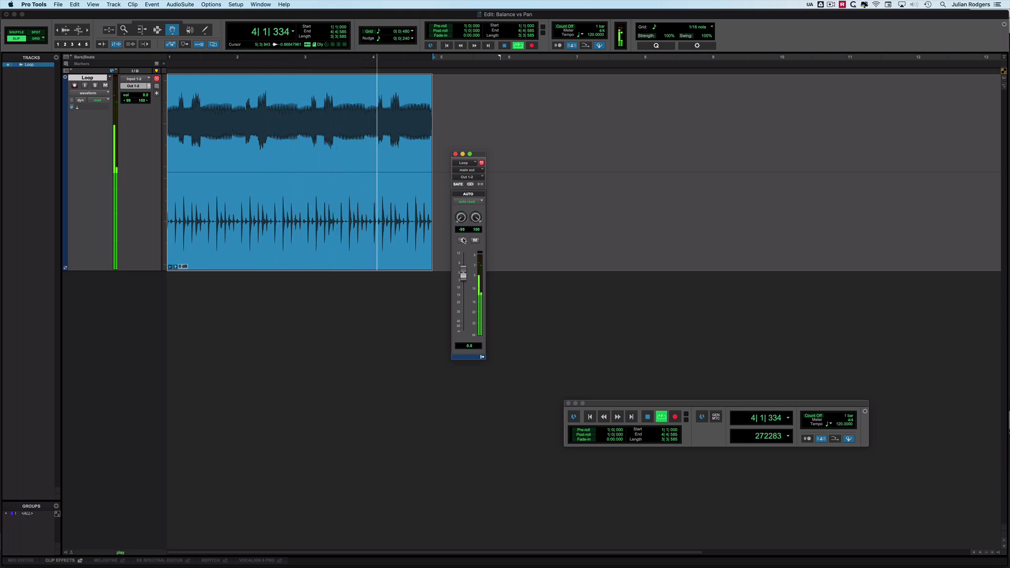
{"action": "key", "text": "space"}
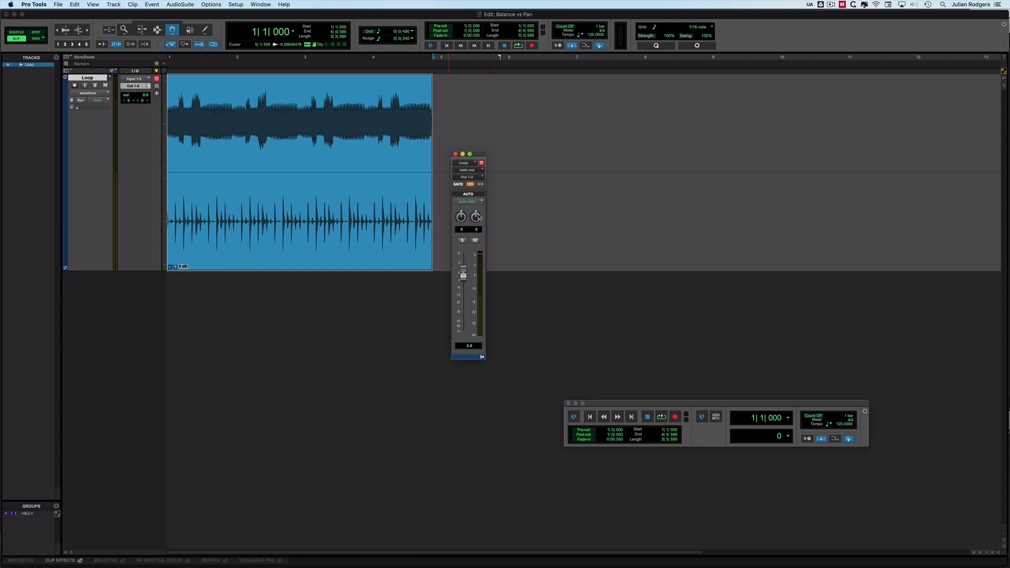
Play the Loop clip panned hard left and right, then turn off the linked mirror panning
{"action": "key", "text": "space"}
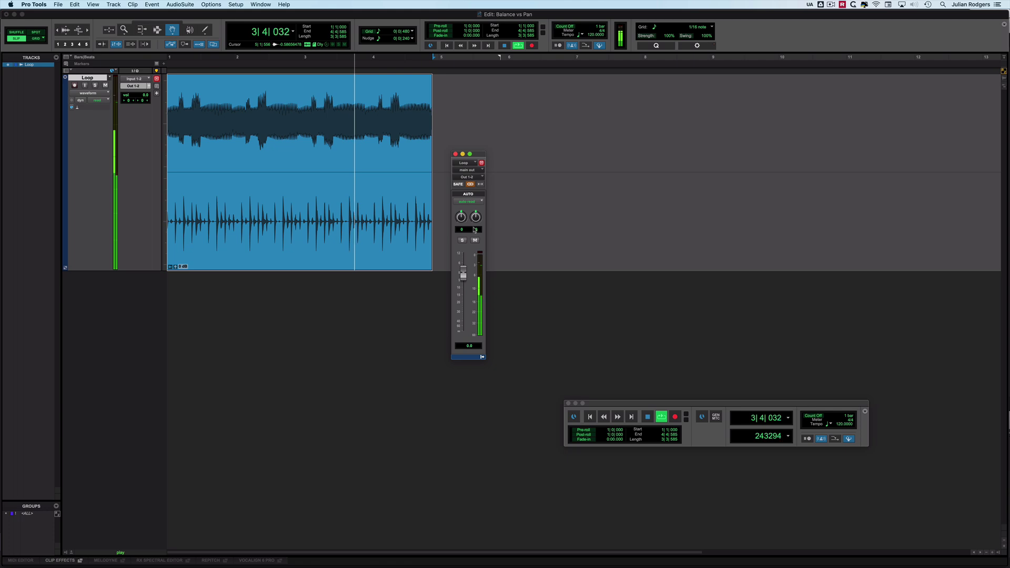
{"action": "key", "text": "space"}
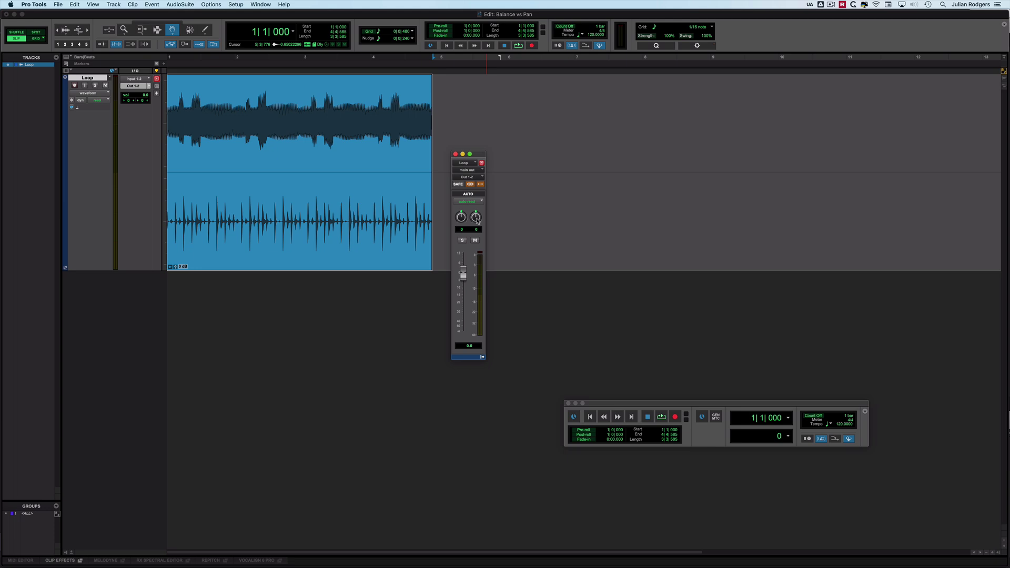
{"action": "key", "text": "space"}
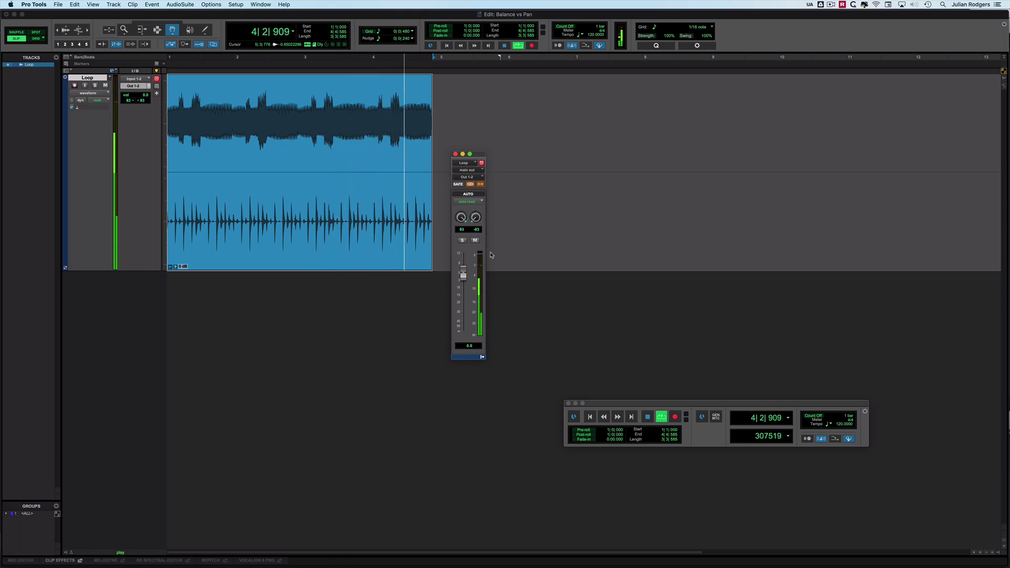
{"action": "left_click", "coordinate": [470, 185]}
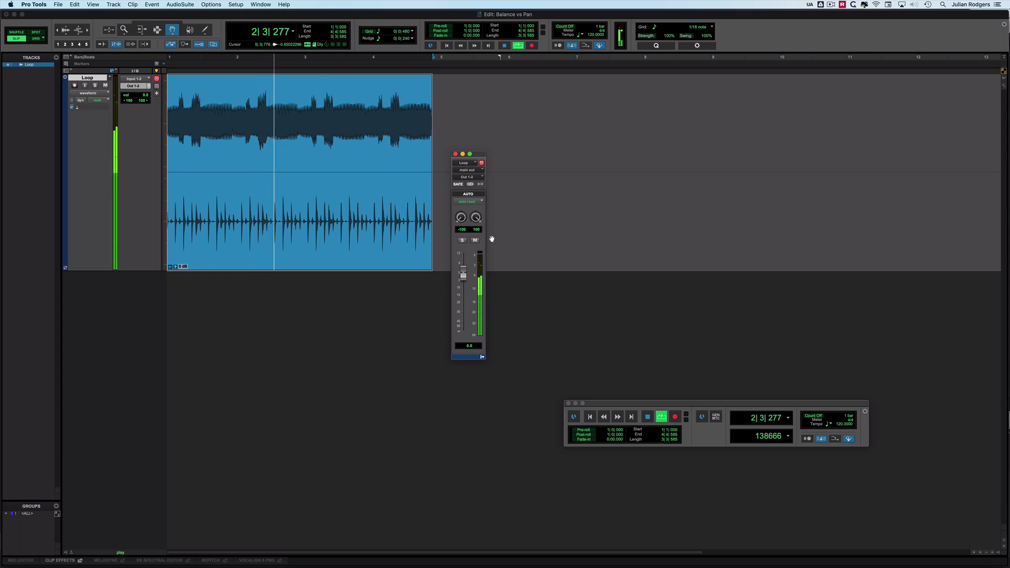
Show the output meters, re-link the left and right pans, and mirror them at -100 and 100
{"action": "left_click", "coordinate": [482, 358]}
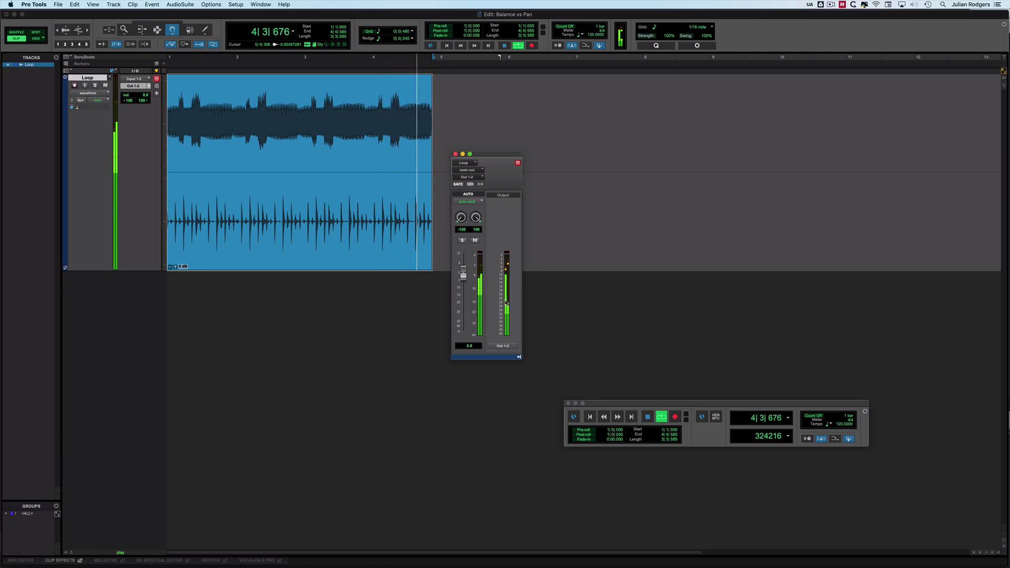
{"action": "left_click_drag", "start_coordinate": [478, 221], "coordinate": [477, 271]}
{"action": "left_click", "coordinate": [470, 184]}
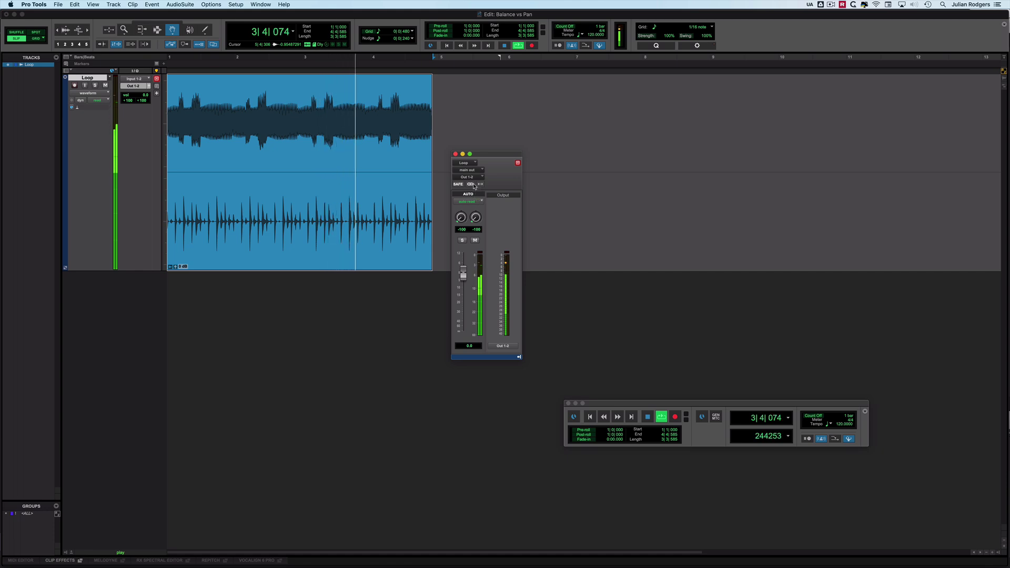
{"action": "left_click_drag", "start_coordinate": [478, 221], "coordinate": [474, 163]}
{"action": "left_click", "coordinate": [481, 185]}
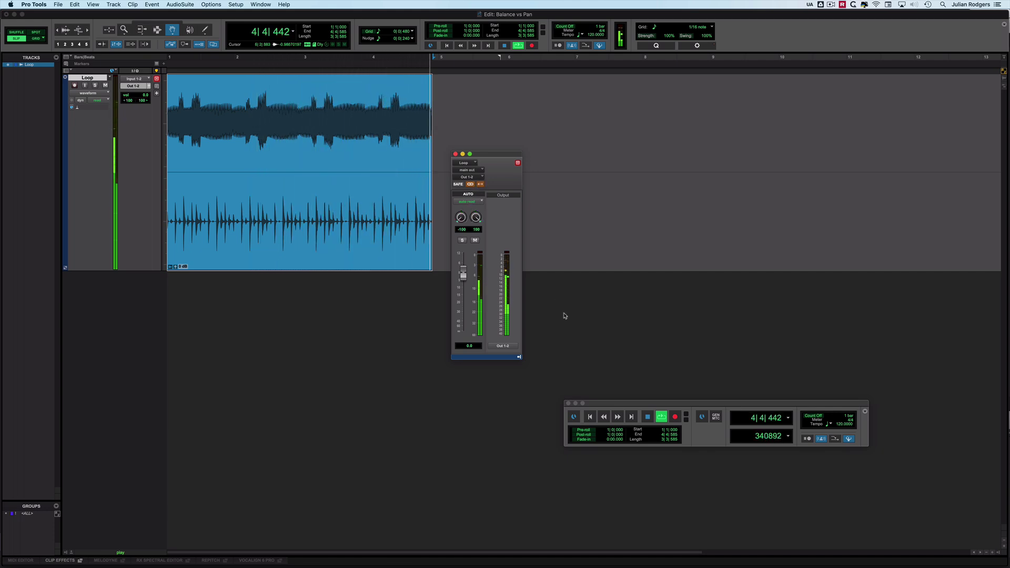